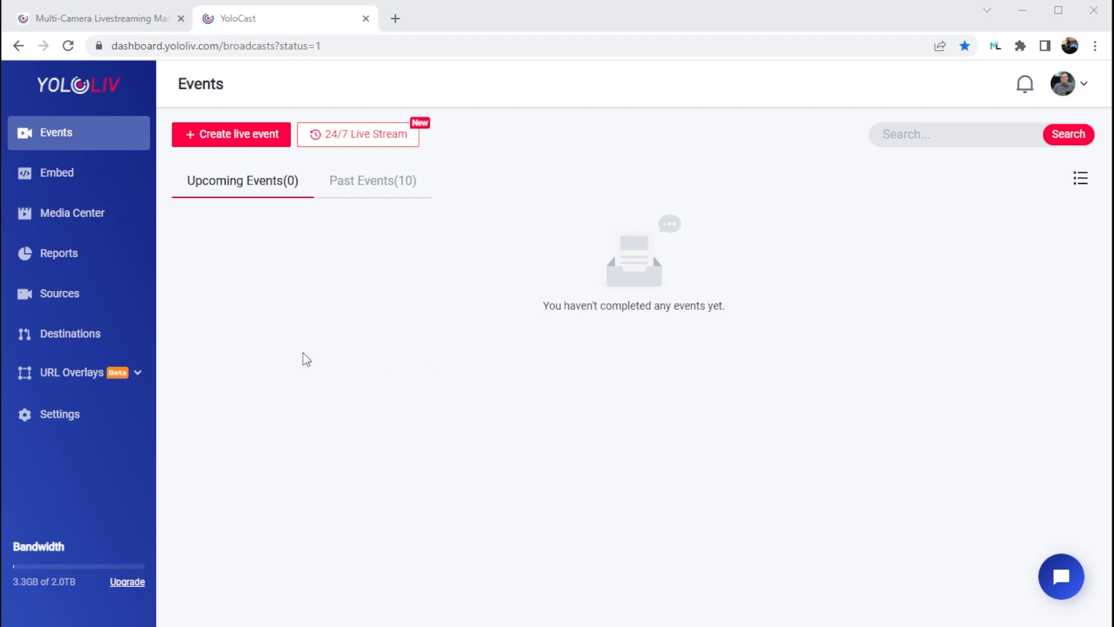
Add the "Lower | Part" template from the URL Overlays library to My Overlays, keeping its default name.
click(138, 377)
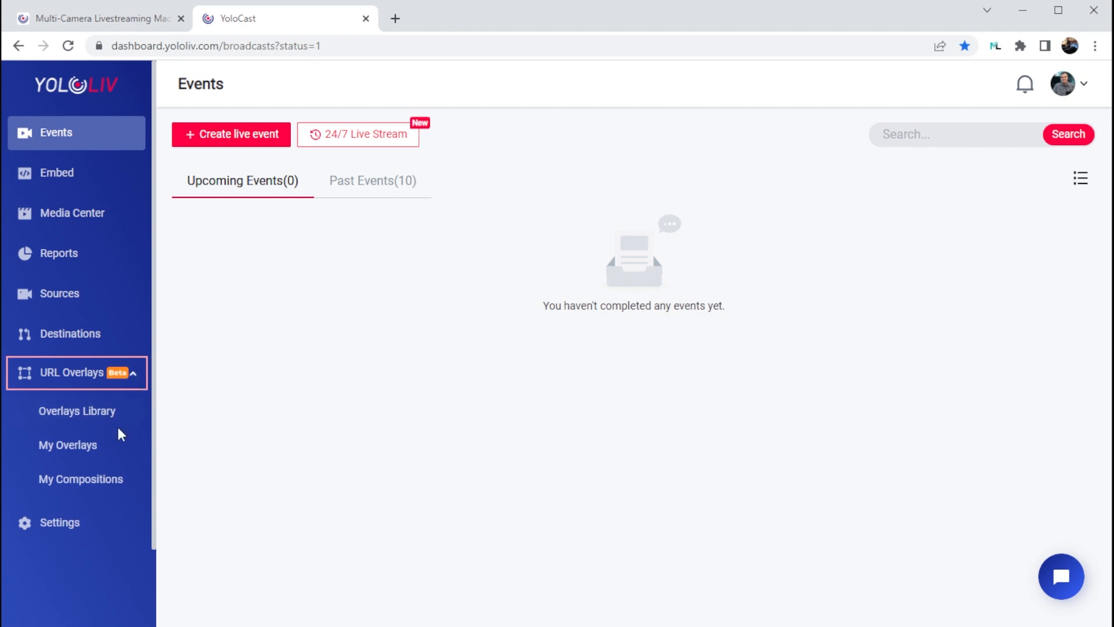
click(87, 417)
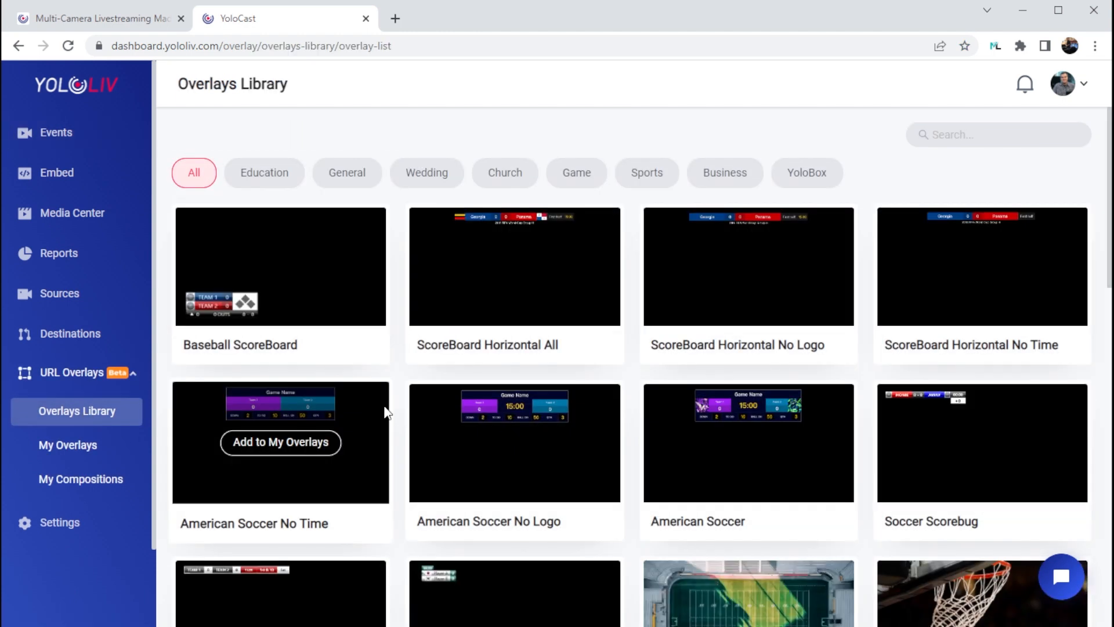
scroll(388, 413, down, 3)
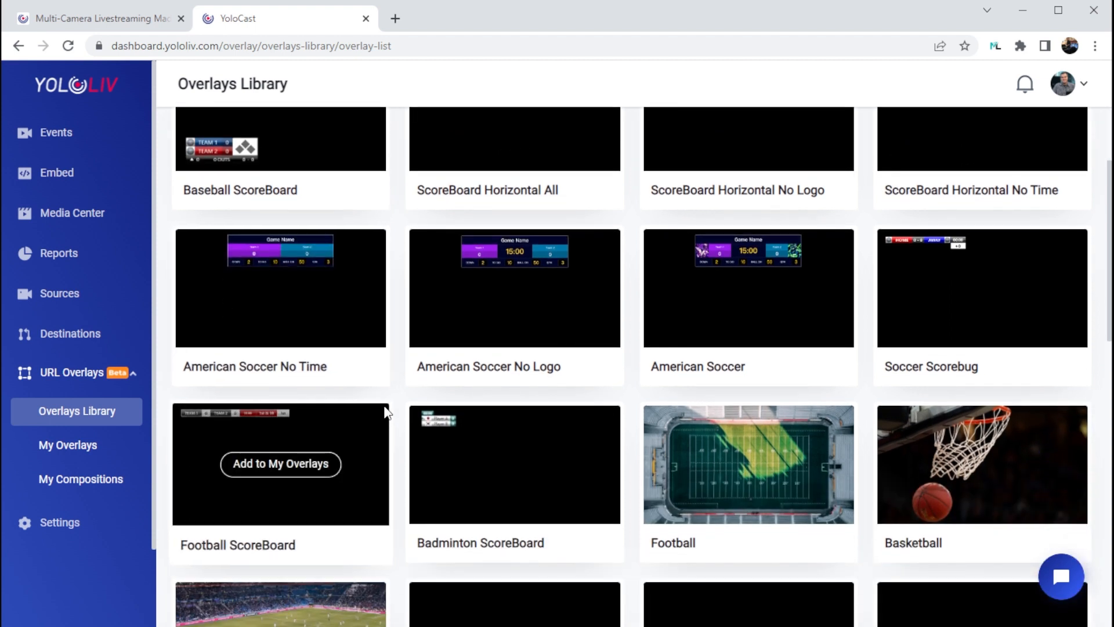
scroll(387, 413, down, 1)
scroll(387, 414, down, 1)
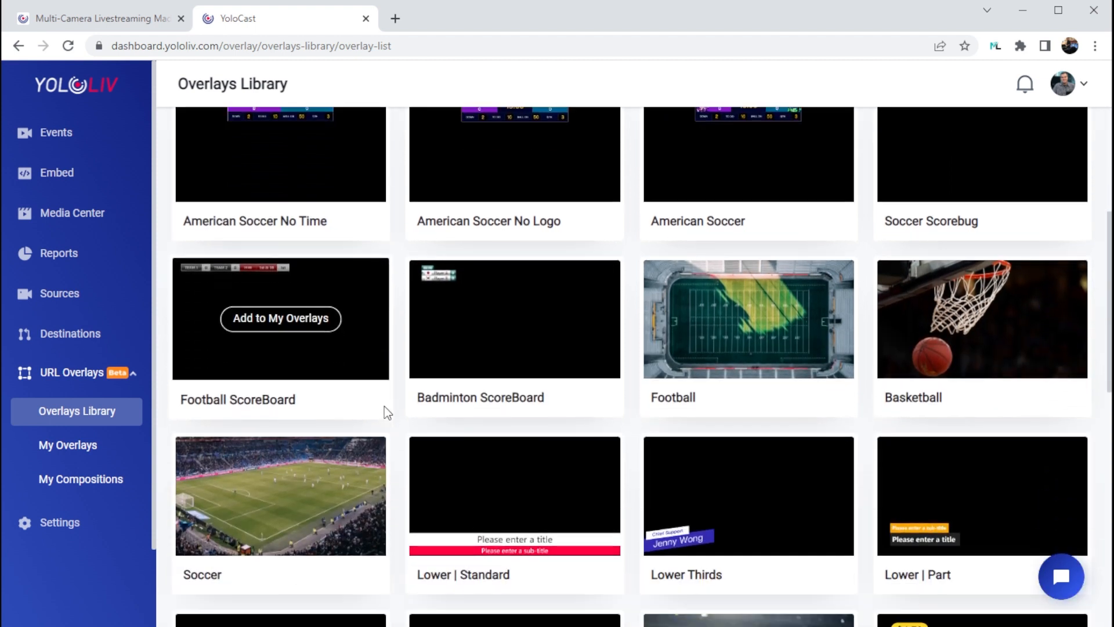
scroll(385, 406, down, 2)
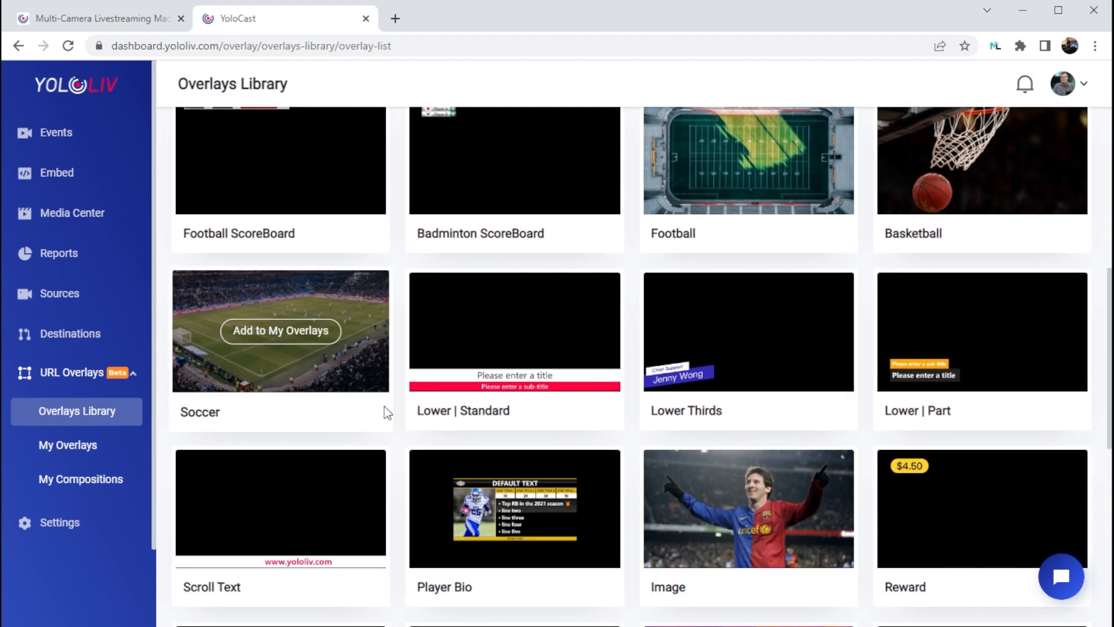
scroll(384, 406, down, 1)
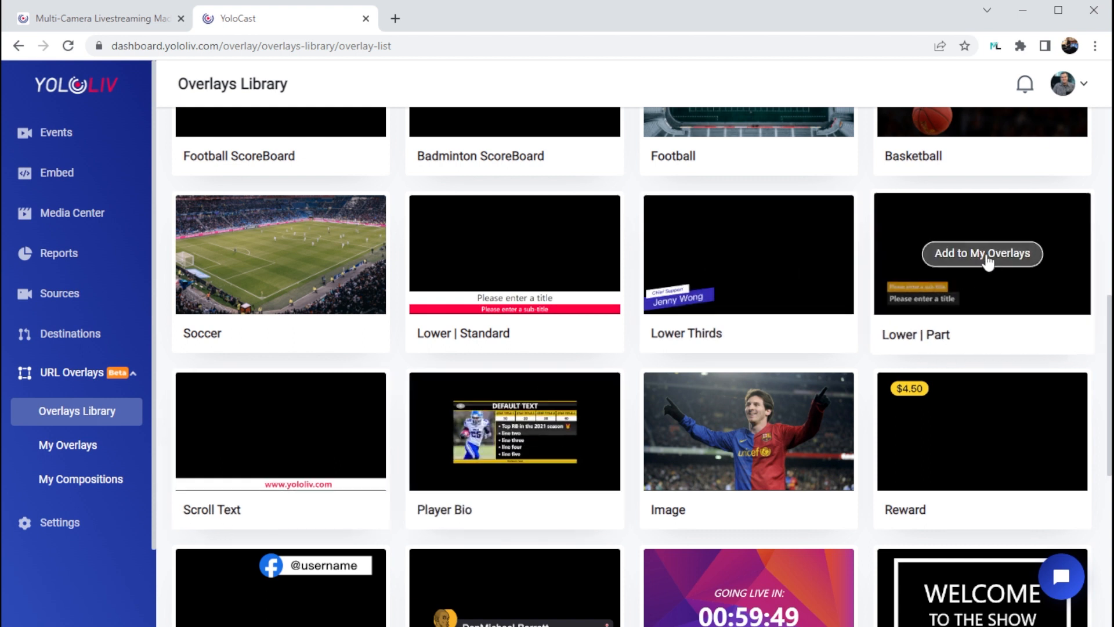
click(987, 261)
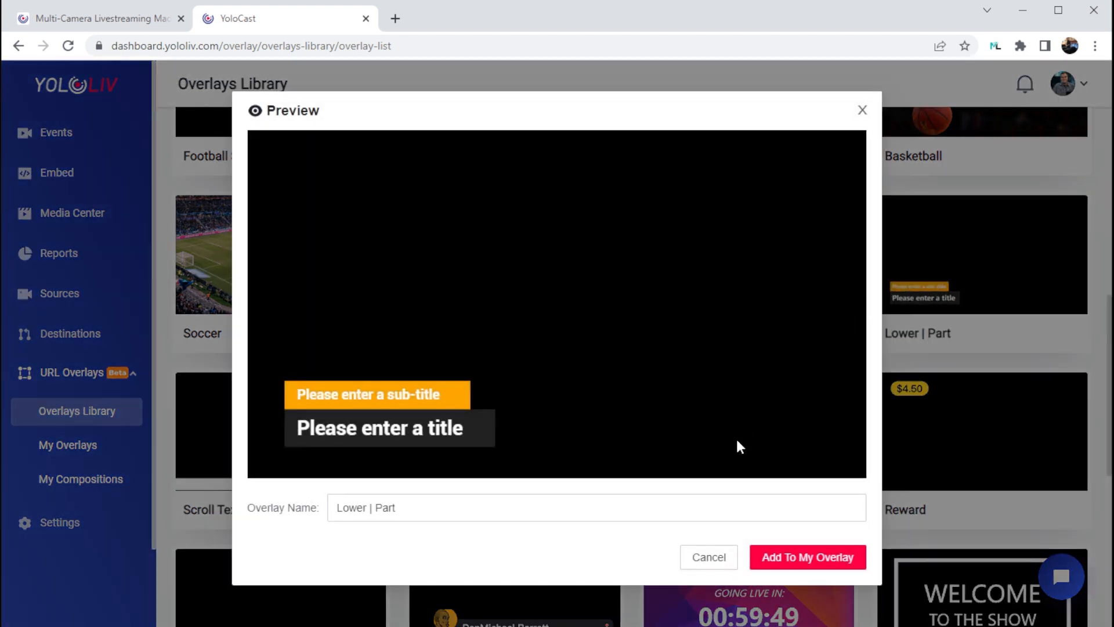
click(809, 561)
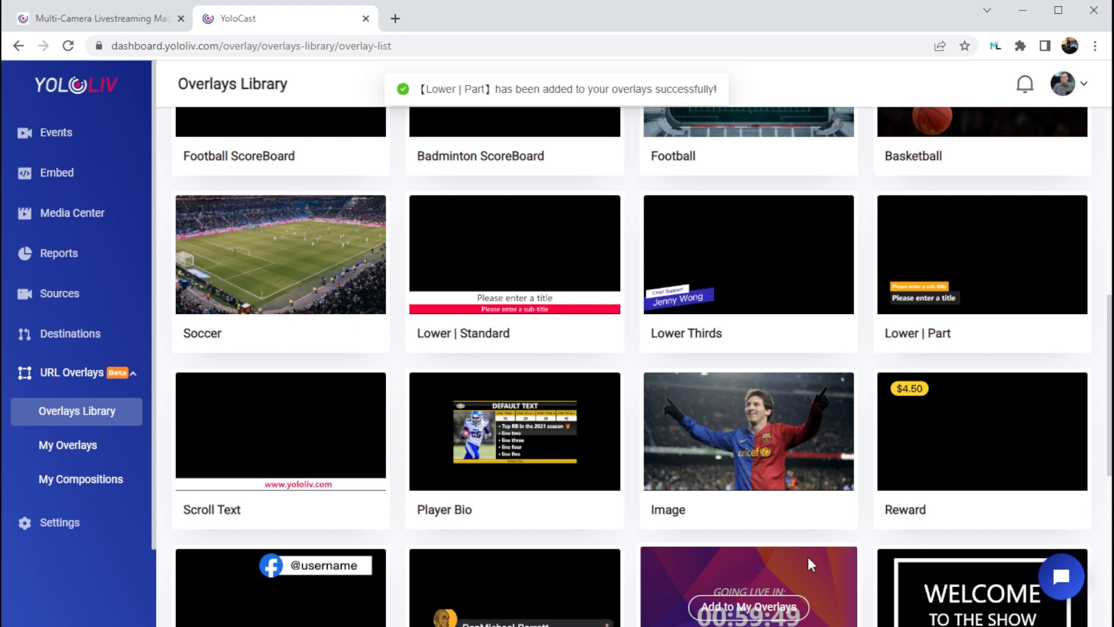
Open the control page of the "Lower | Part" overlay in My Overlays.
click(80, 454)
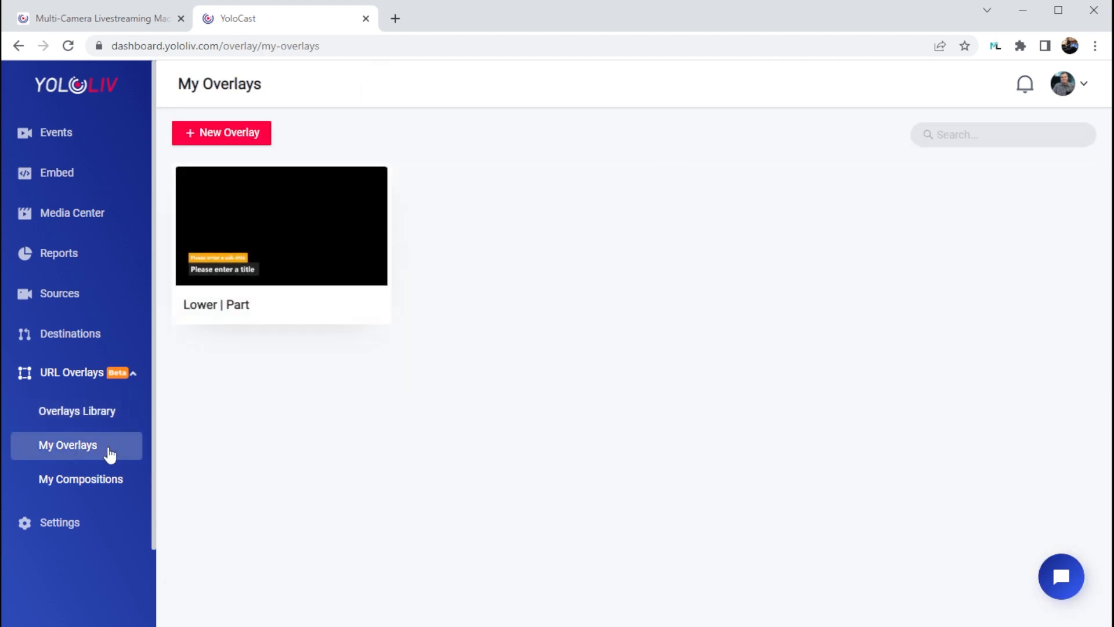
mouse_move(297, 268)
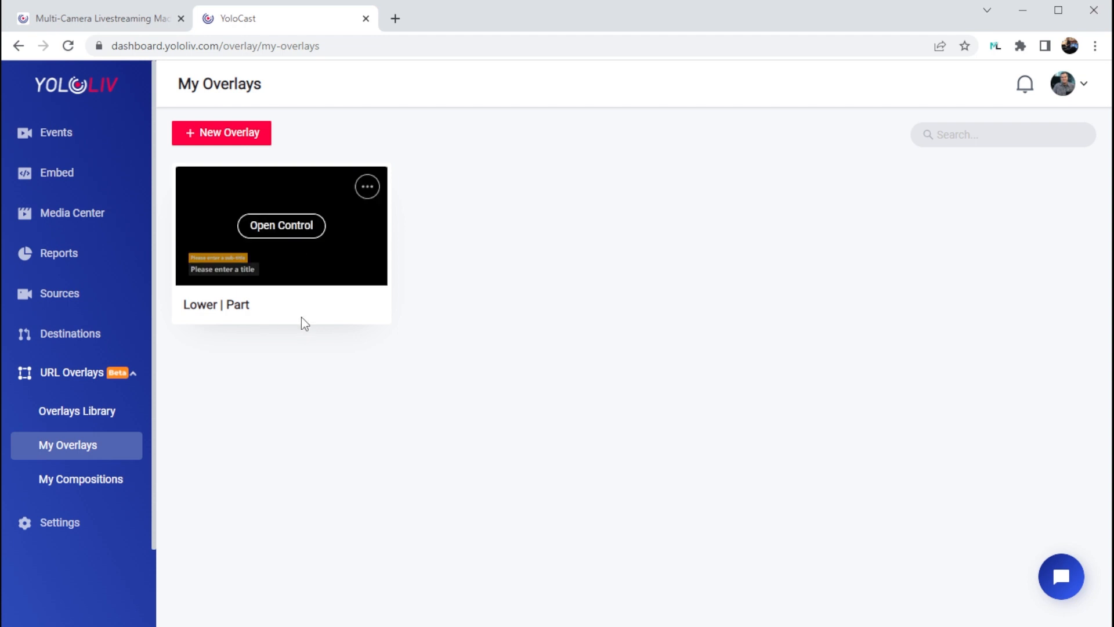
click(281, 227)
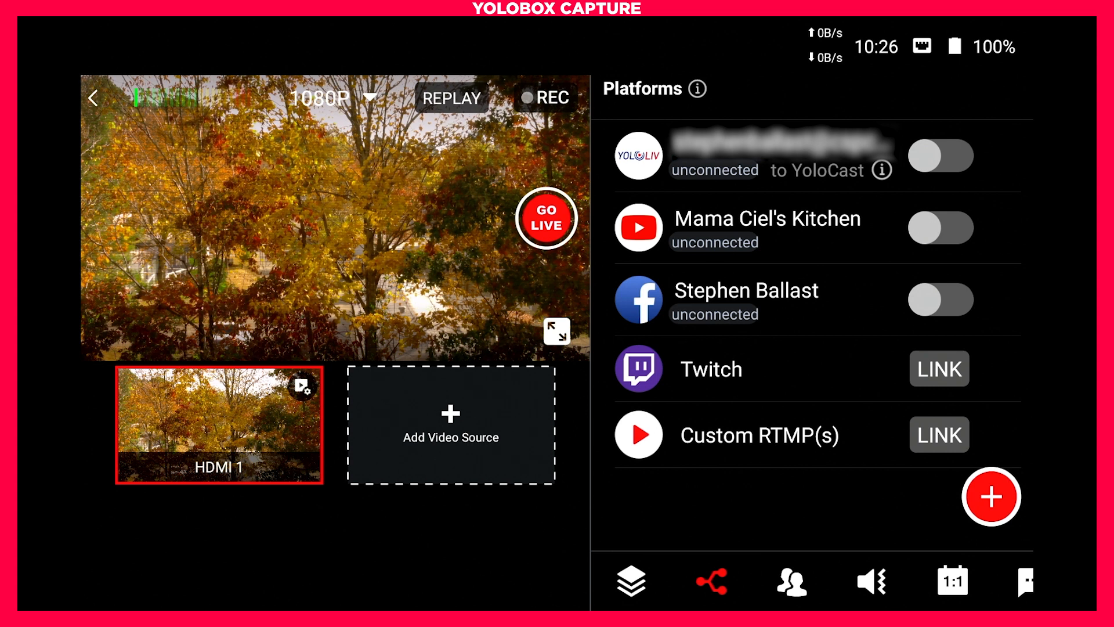
On the YoloBox, add a web URL overlay using "Lower | Part" from the YoloCast account.
click(632, 581)
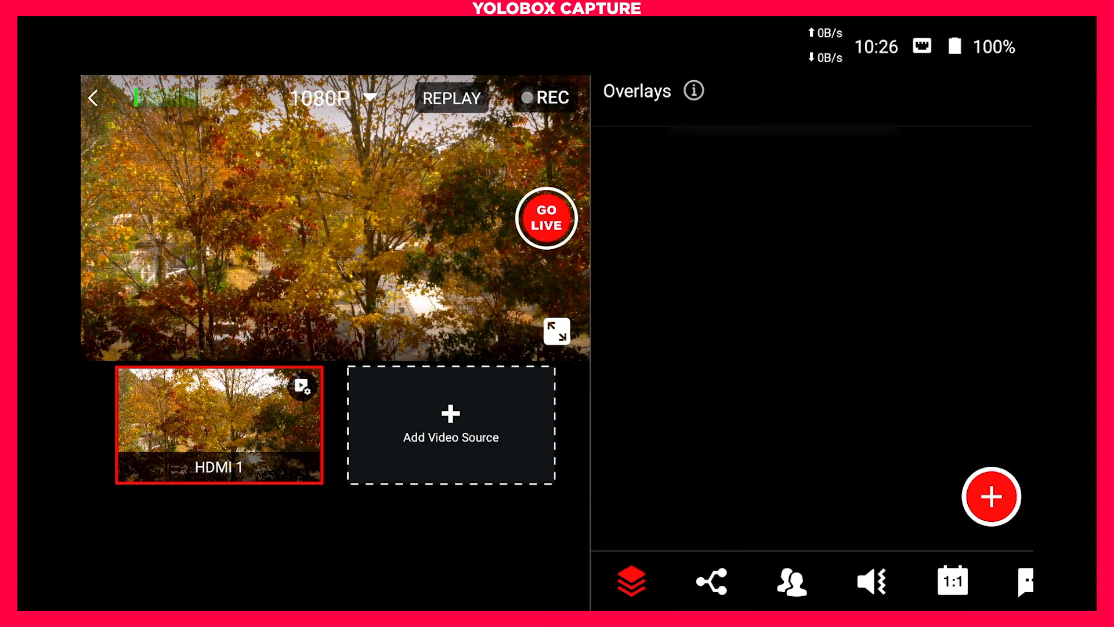
click(992, 496)
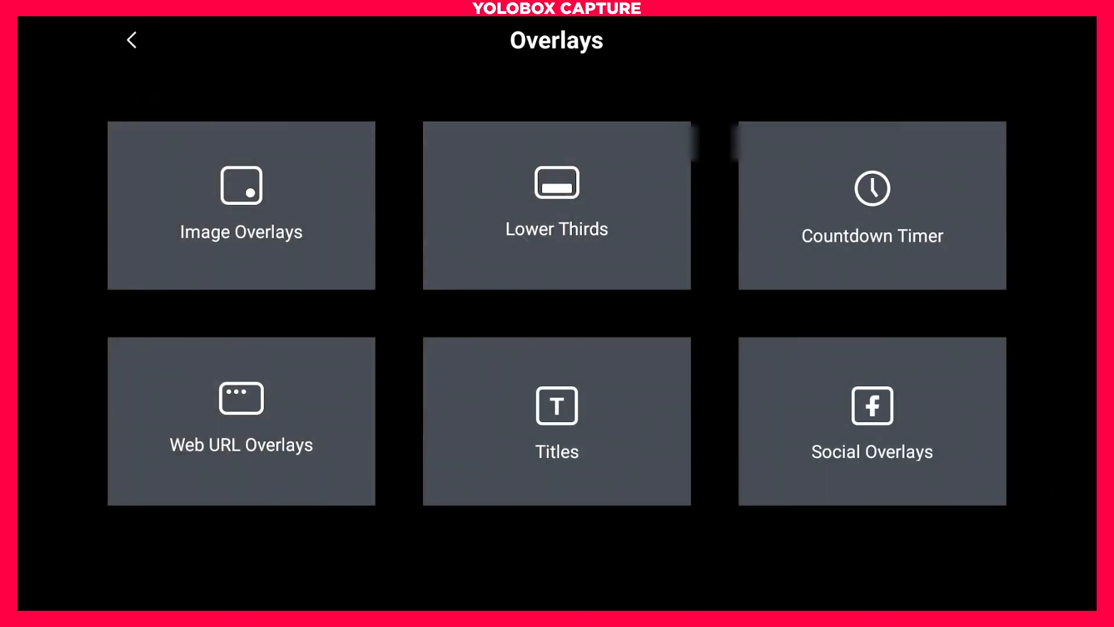
click(241, 402)
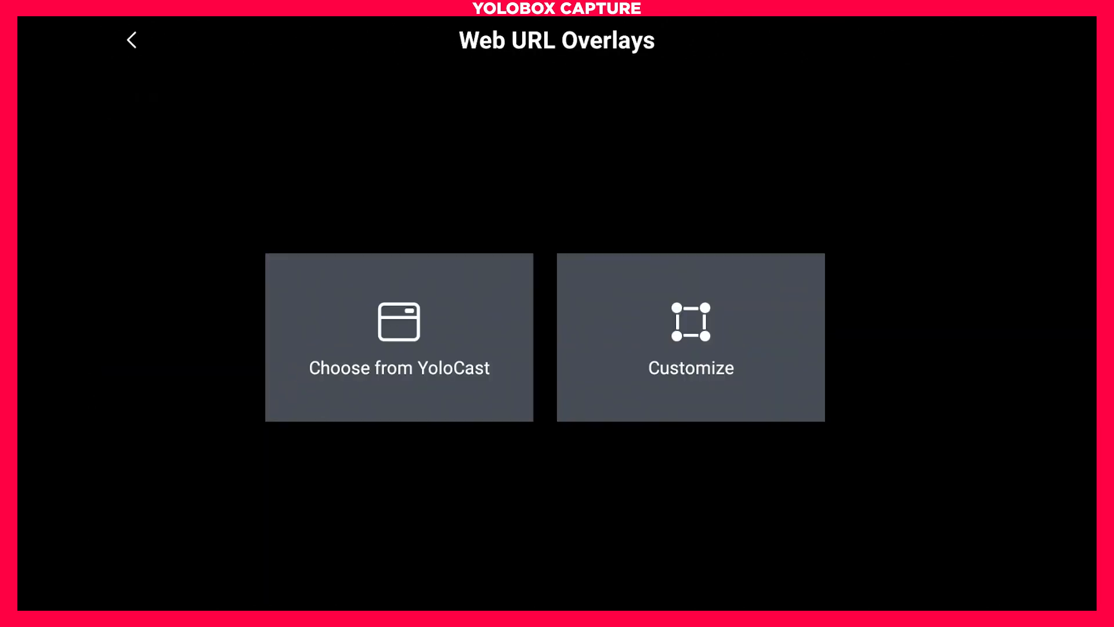
click(398, 323)
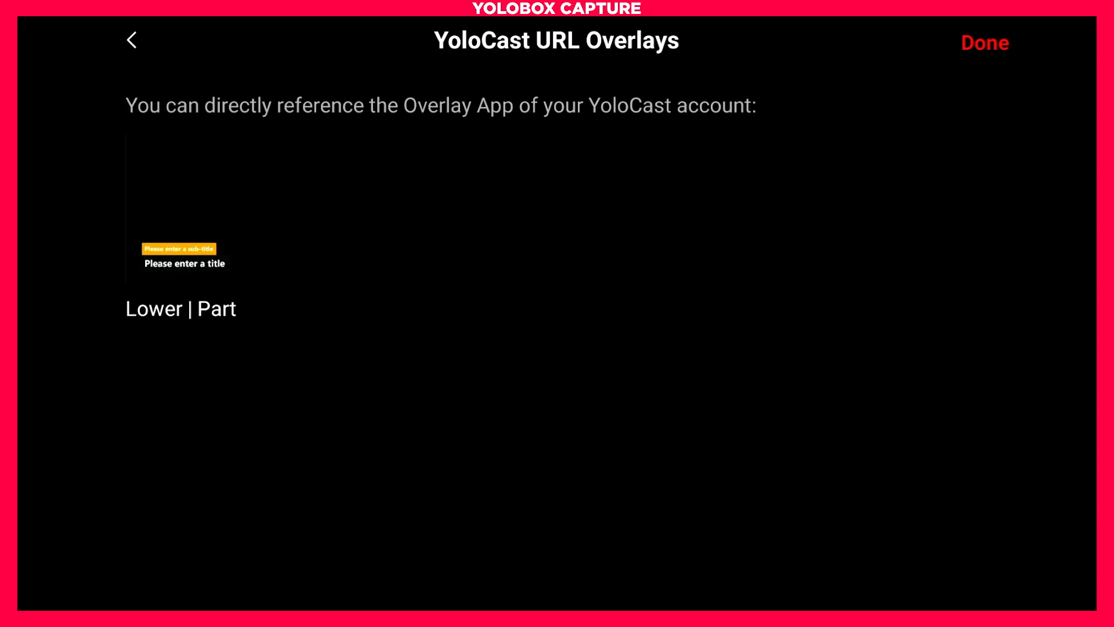
click(176, 221)
click(985, 43)
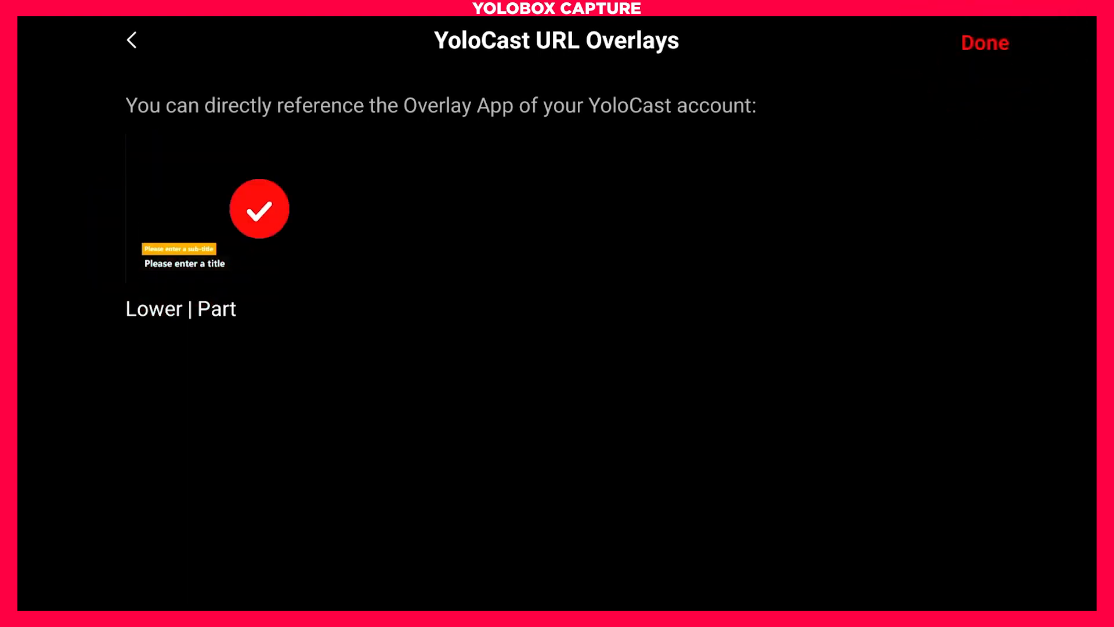
Set the web overlay's width to 1026 and height to 576, save it, and turn it on over the video.
drag(807, 227, 923, 226)
drag(808, 161, 923, 161)
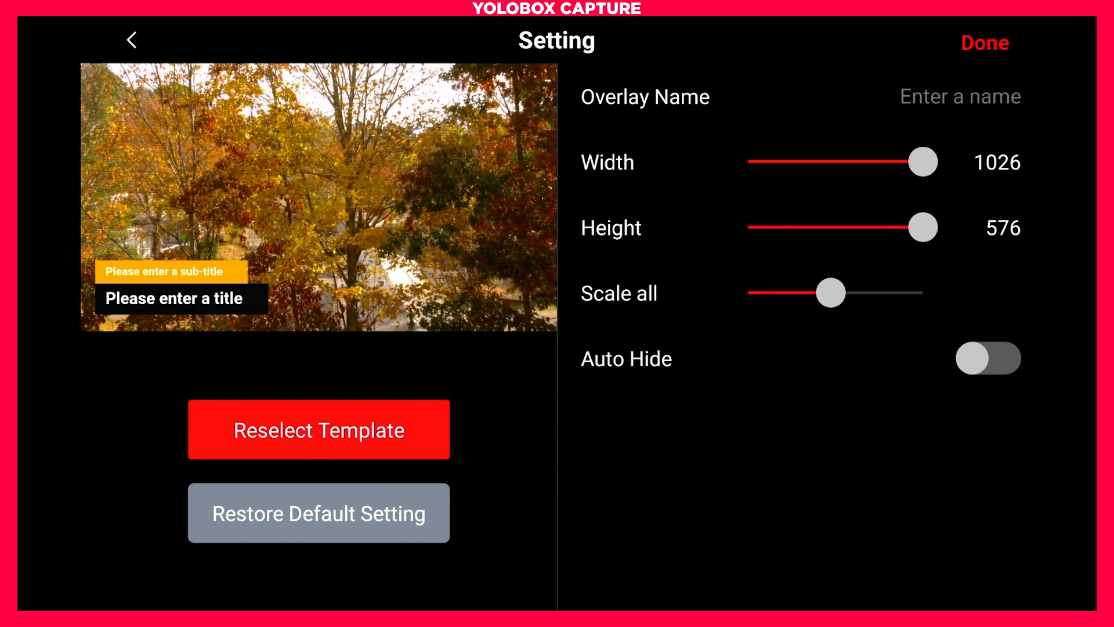
click(985, 43)
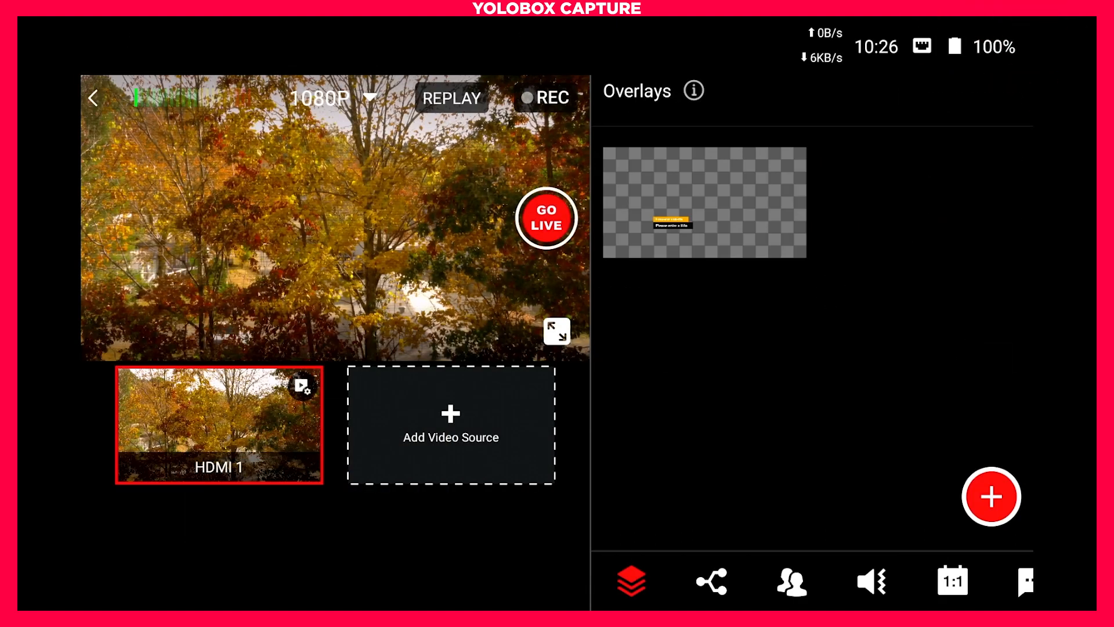
click(708, 201)
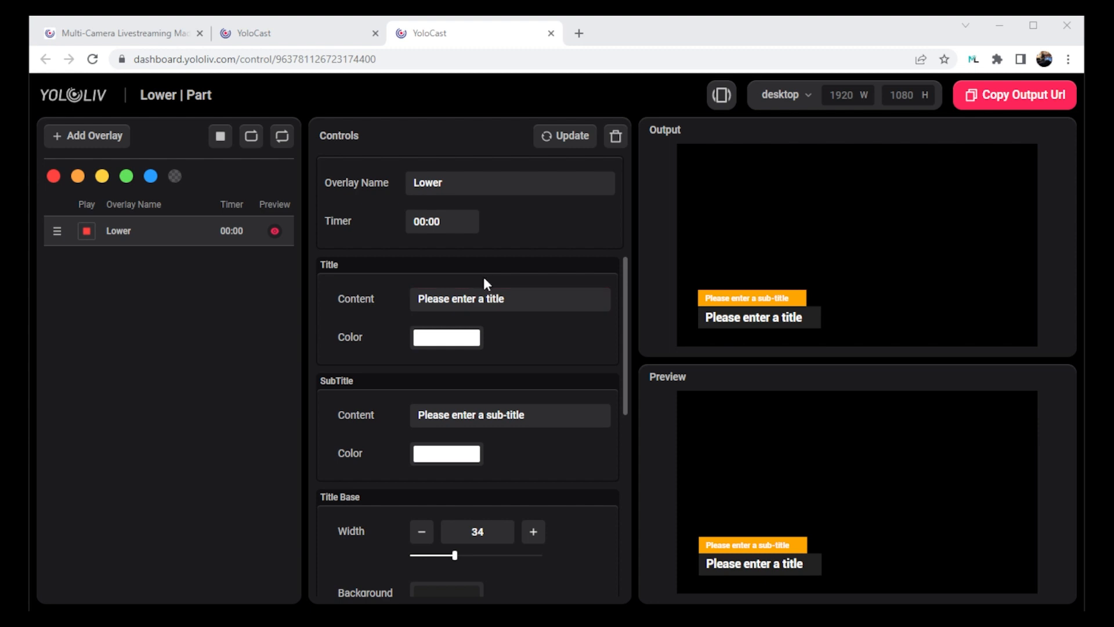
In the YoloCast overlay control, set the title to the host's full name and the subtitle to "Live Streaming Guy", and update the overlay.
drag(520, 297, 380, 298)
text(Stephen Ballast)
click(549, 414)
drag(549, 414, 186, 408)
text(Live St)
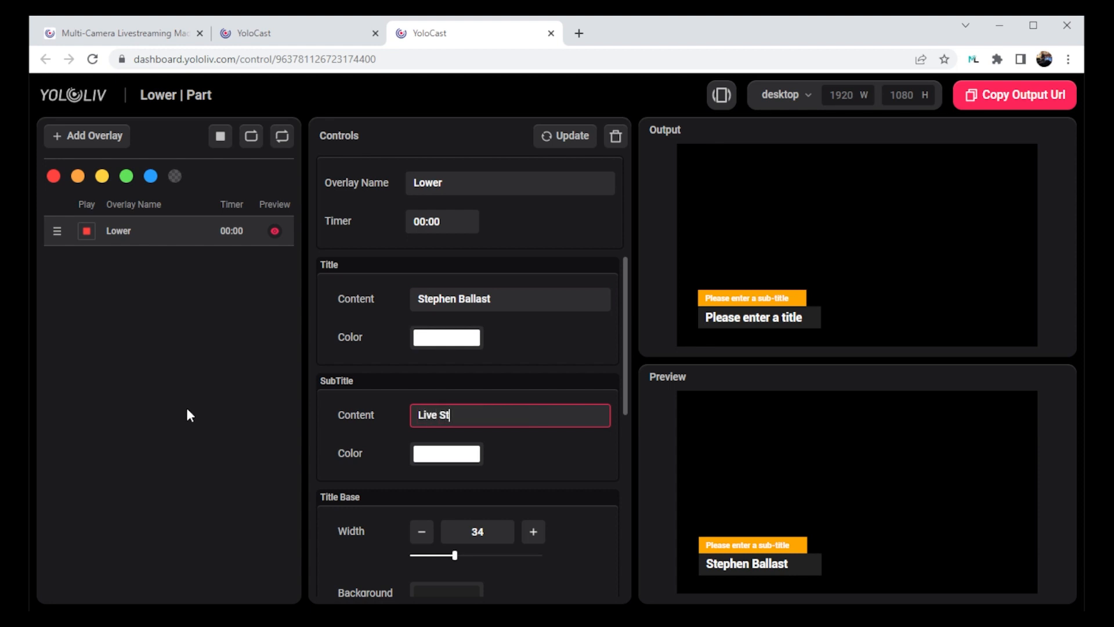
text(reaming Guy)
click(561, 139)
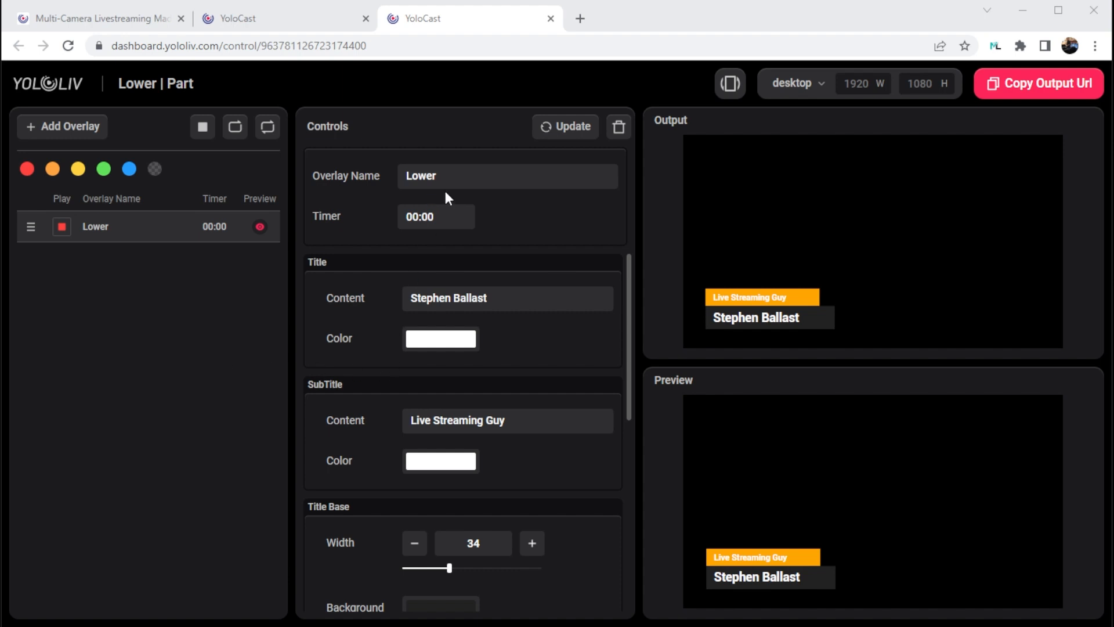
Rename the "Lower" overlay entry to the host's first name and update it.
drag(450, 179, 359, 181)
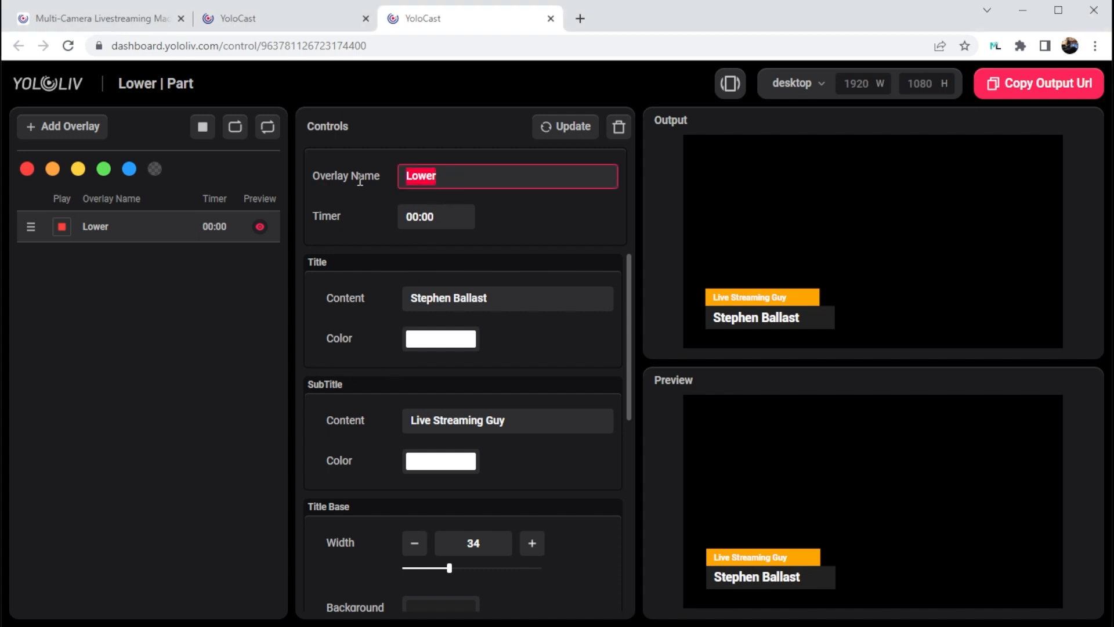
text(Stephen)
click(570, 139)
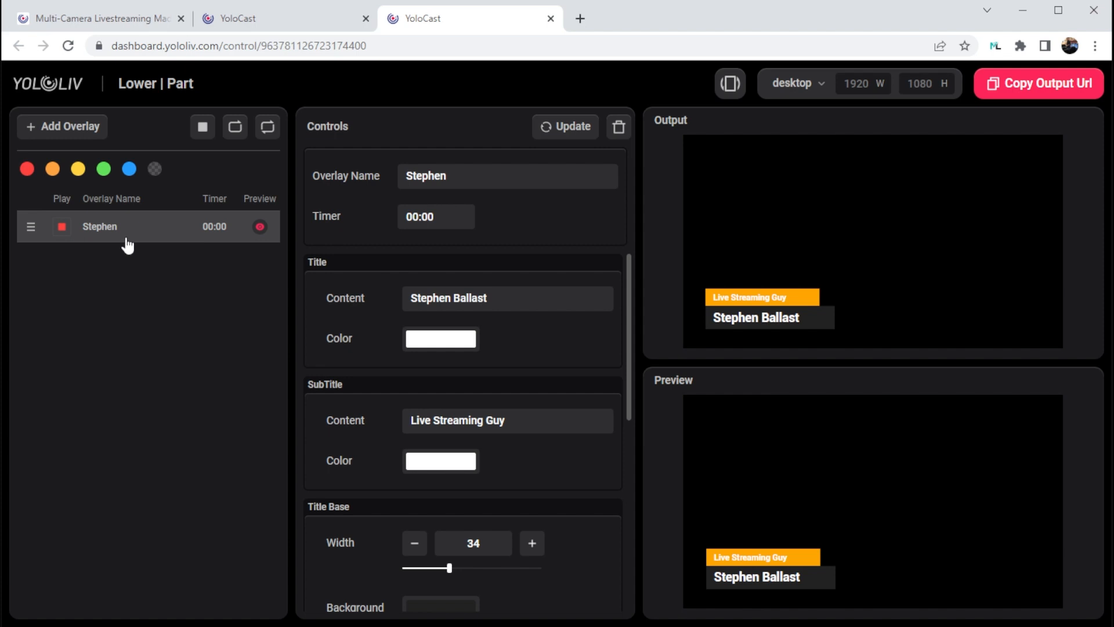
Add a second "Lower | Part" overlay from the overlays library to this control page.
click(79, 129)
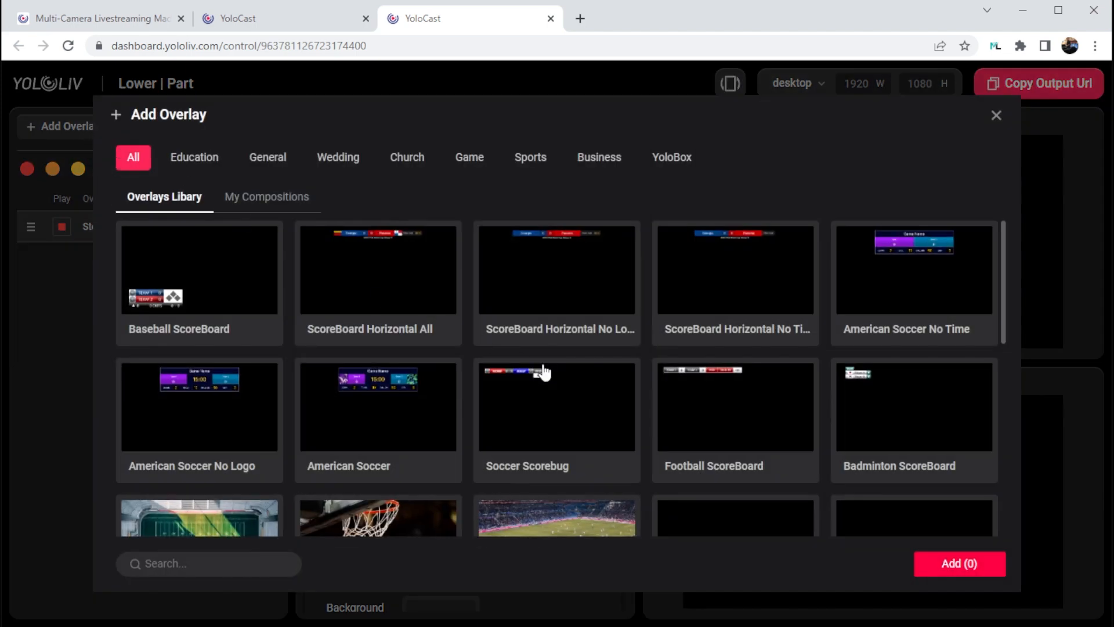
scroll(543, 372, down, 2)
scroll(544, 373, down, 2)
click(195, 370)
click(946, 563)
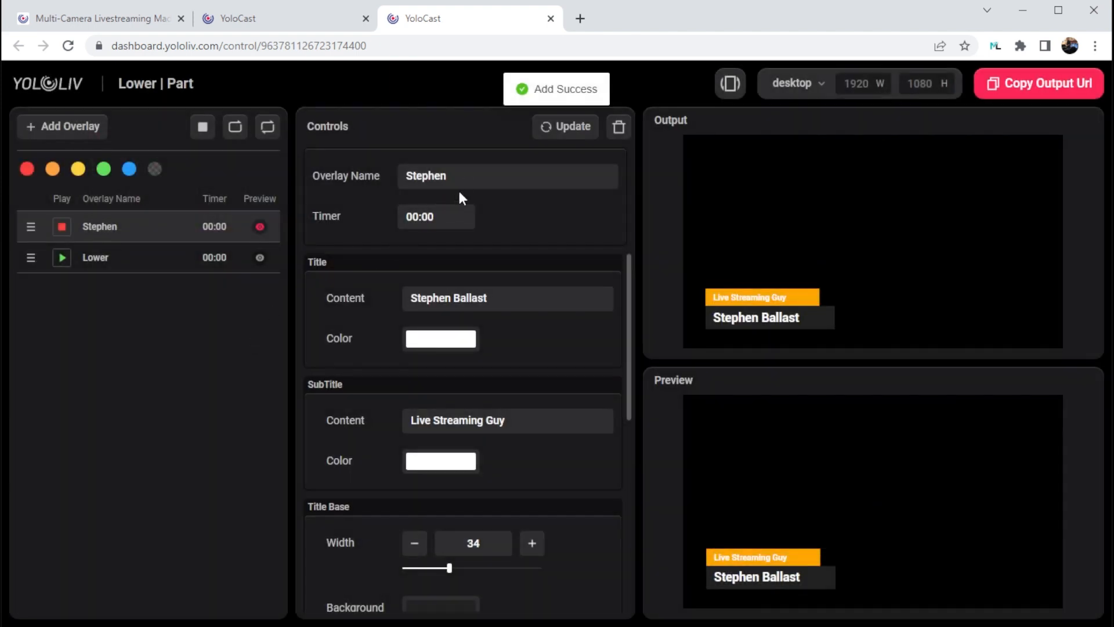
Rename the newly added "Lower" overlay entry to the guest's first name.
click(106, 264)
click(335, 177)
text(John)
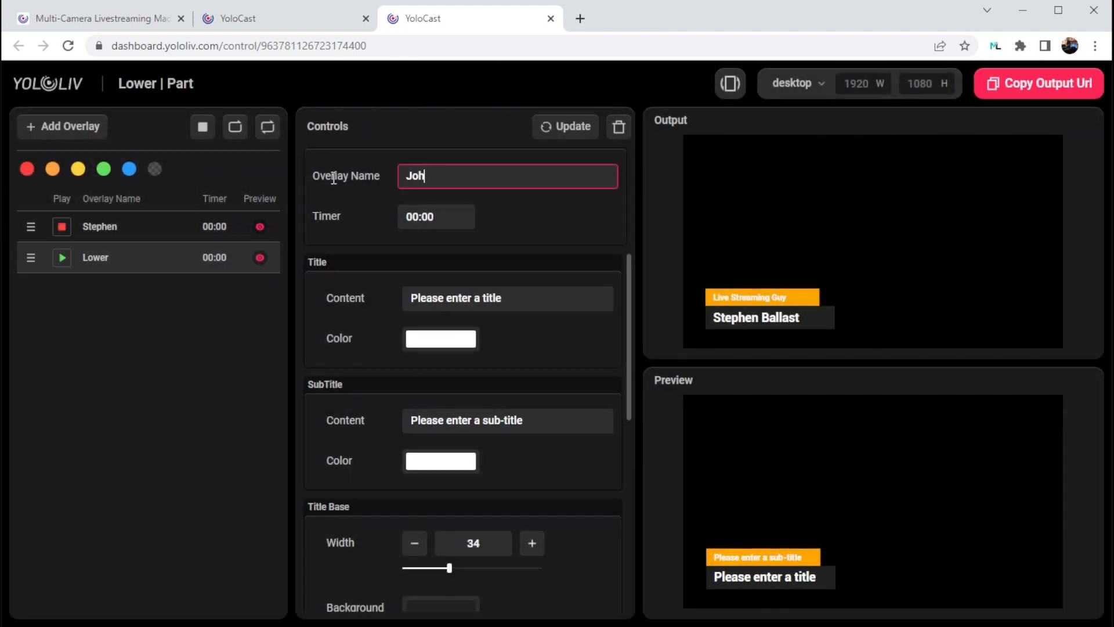
Set the second overlay's title to the guest's full name and its subtitle to "Guest Speaker", and update it.
click(520, 293)
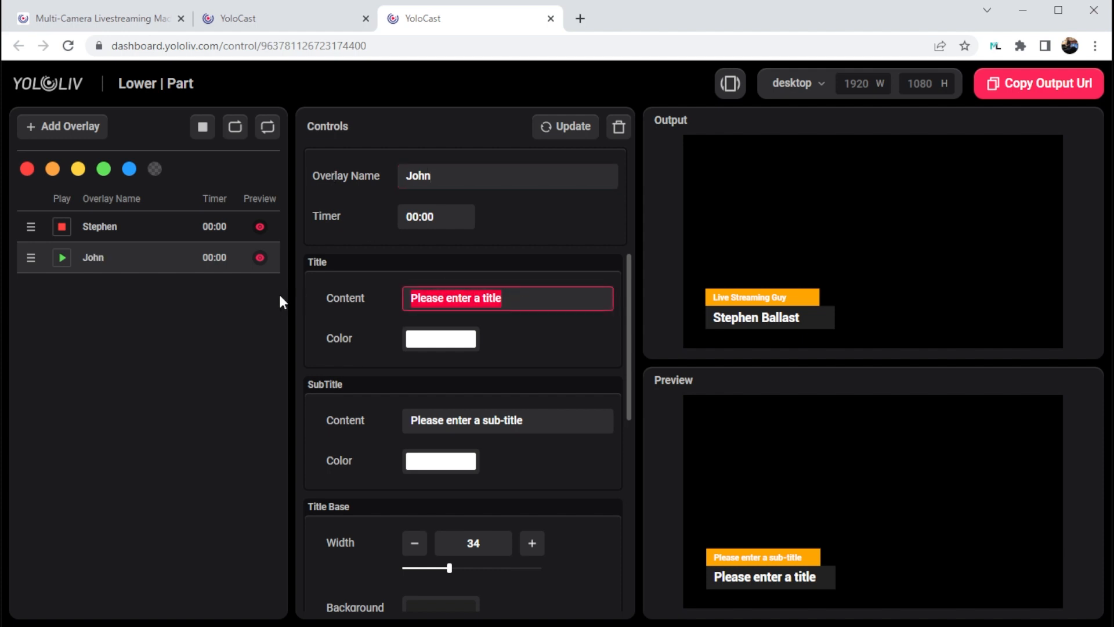
text(John Smith)
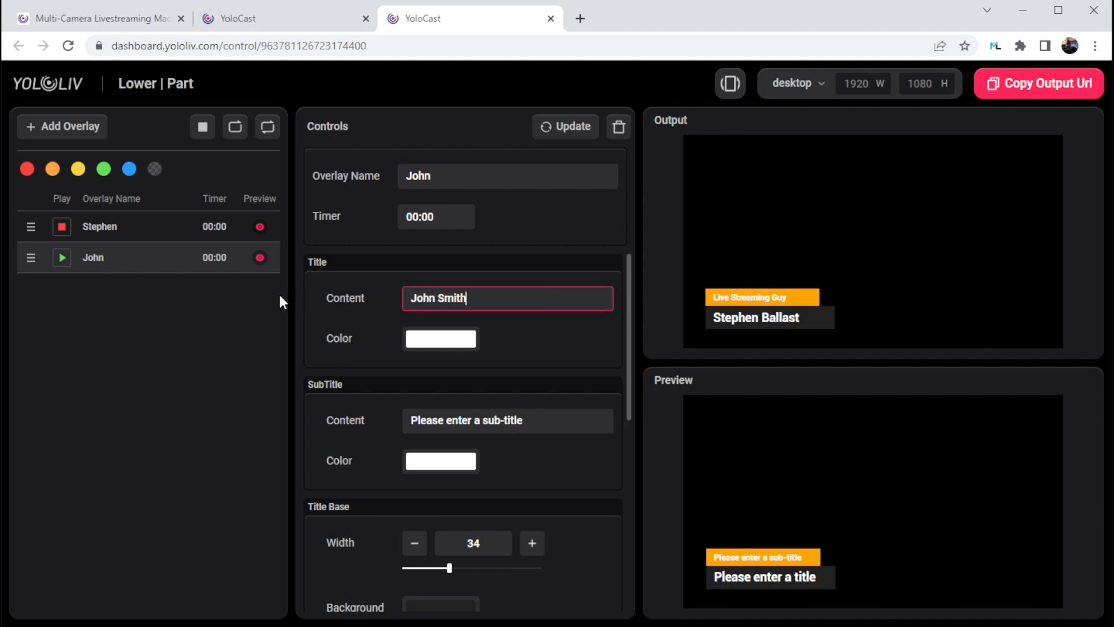
click(332, 423)
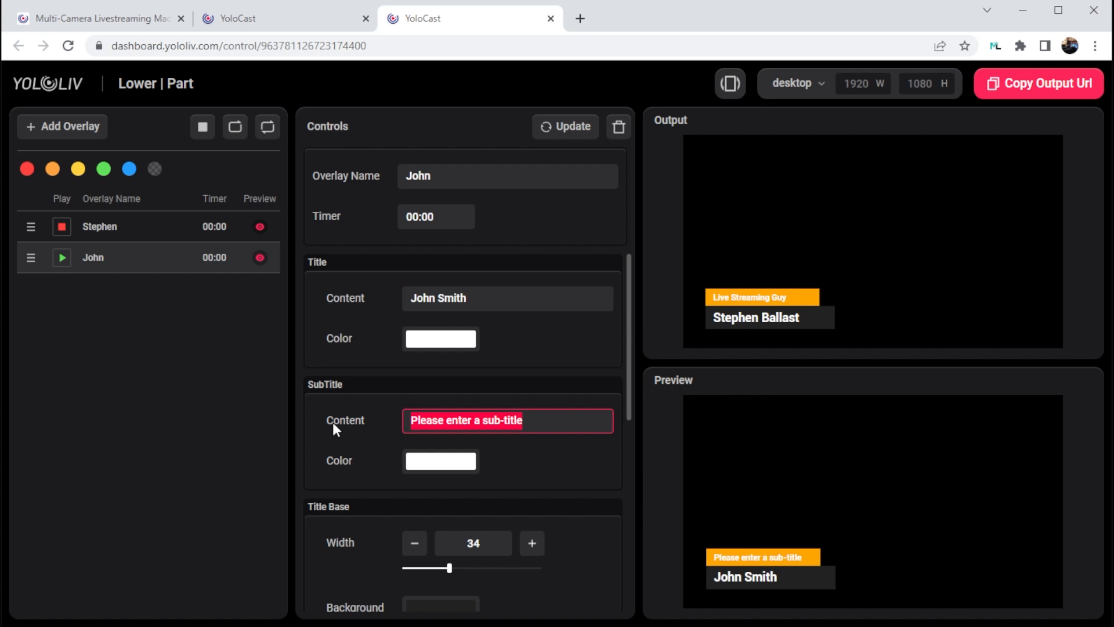
text(Guest Speaker)
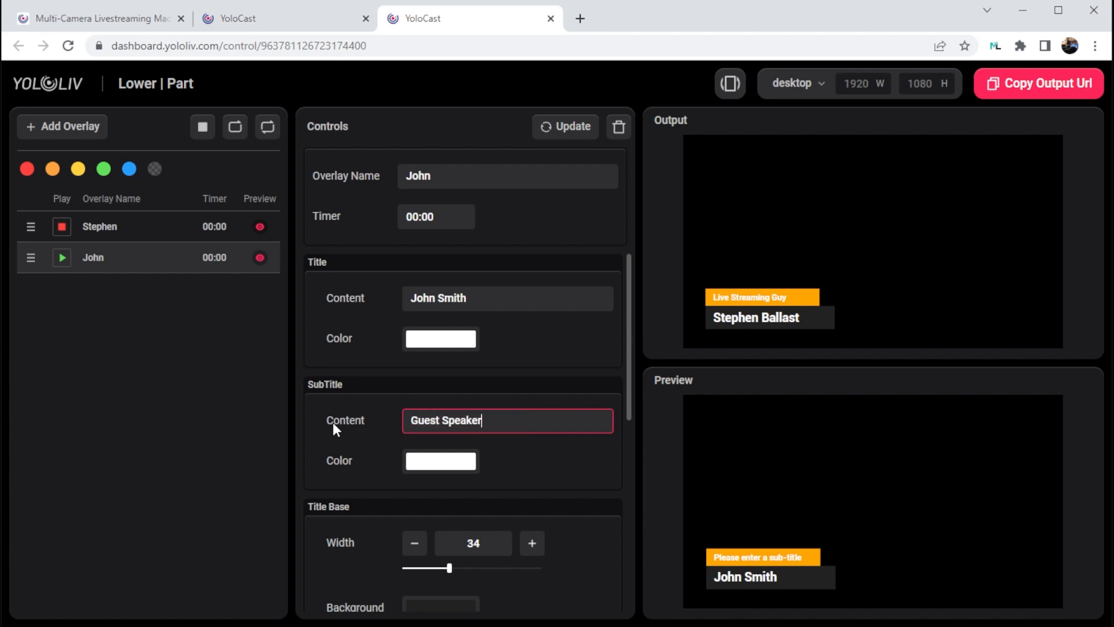
click(561, 127)
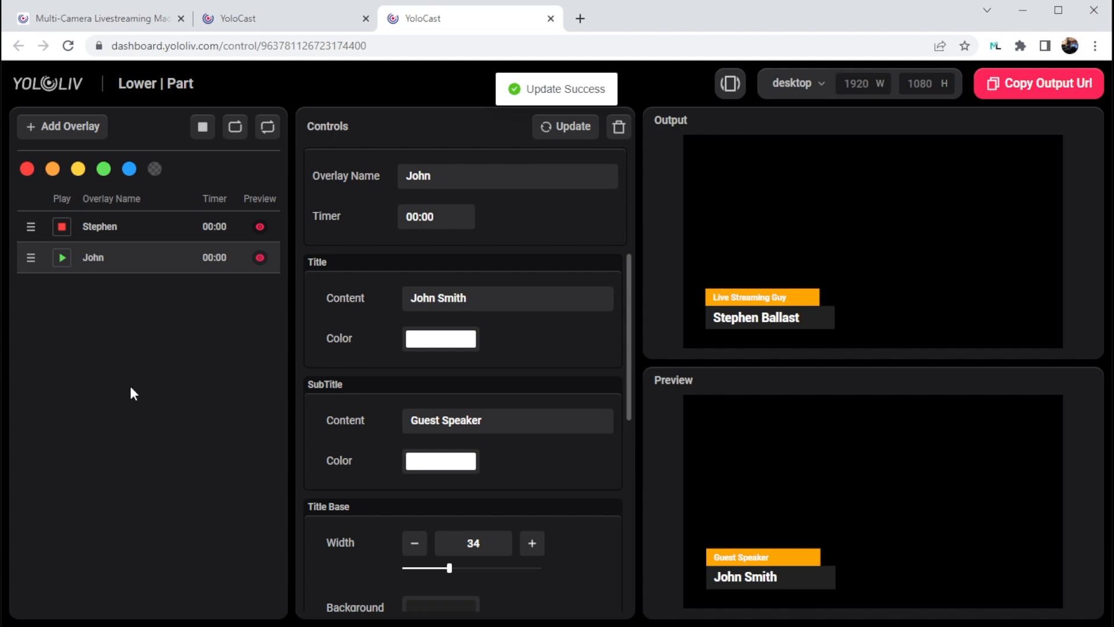
Stop the host's overlay, play the guest speaker's overlay on the output, and close the overlay control page.
click(63, 227)
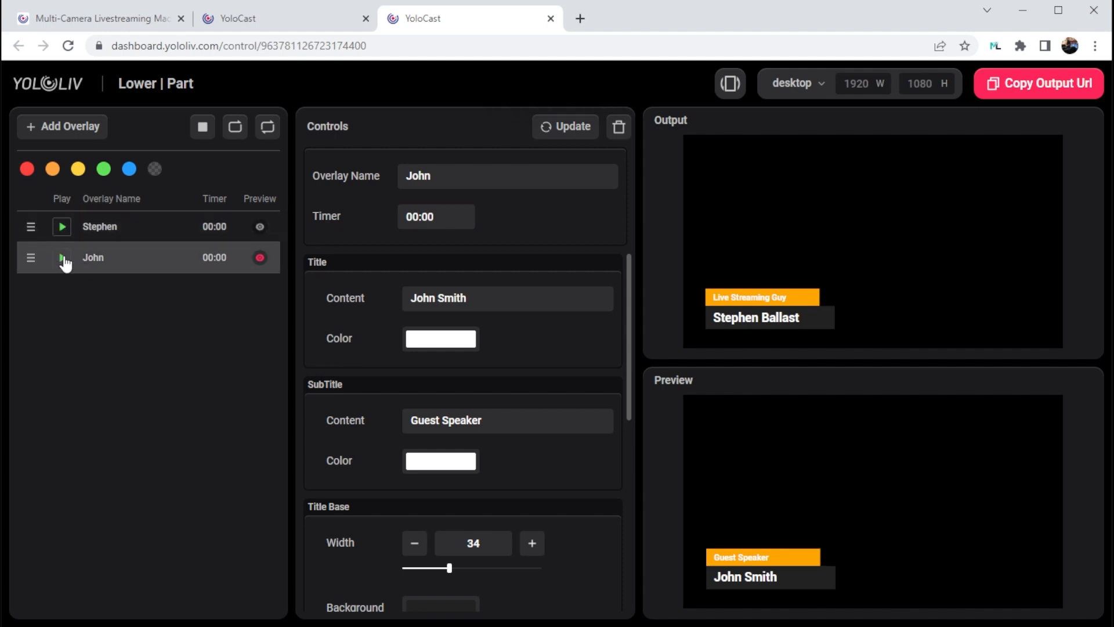
click(62, 258)
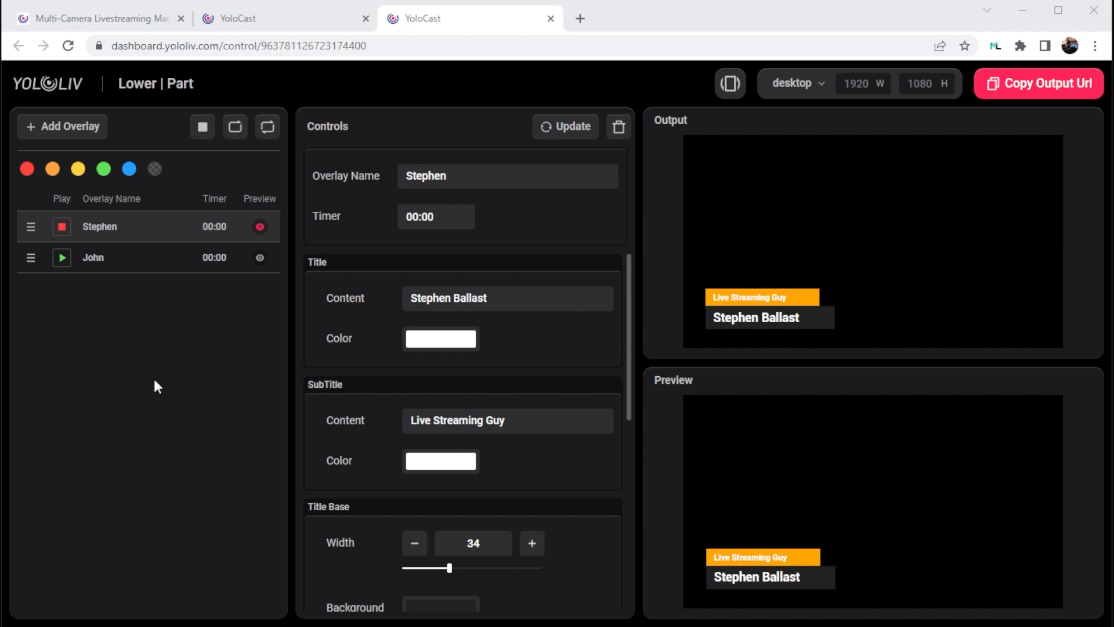
click(551, 19)
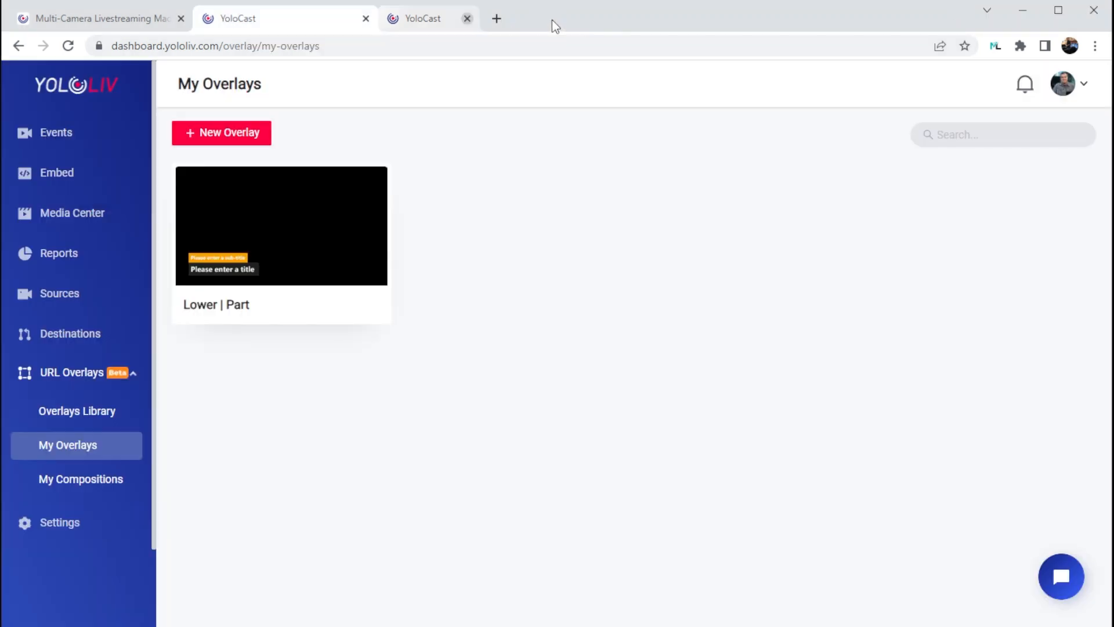